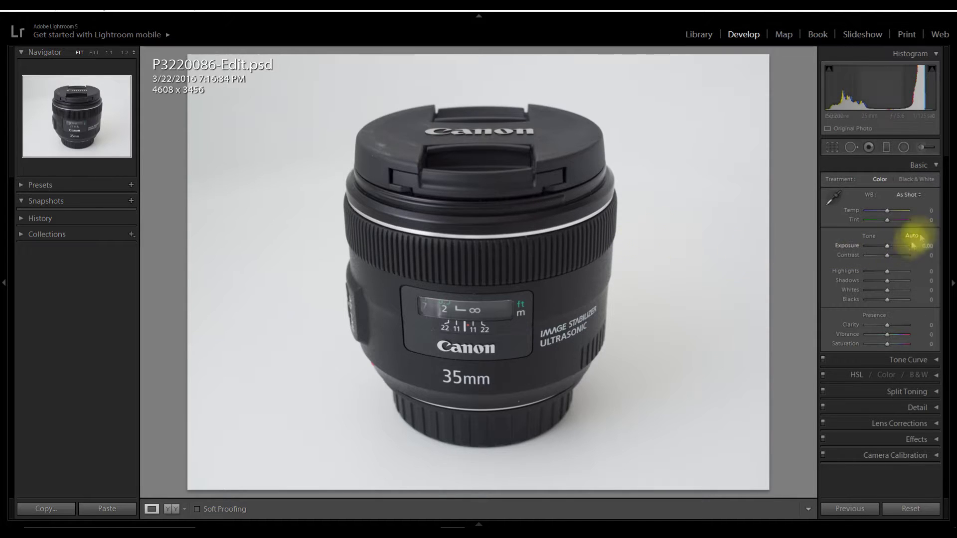
# - Apply Auto white balance, then test the eyedropper on a neutral spot of the lens cap
pyautogui.click(902, 197)
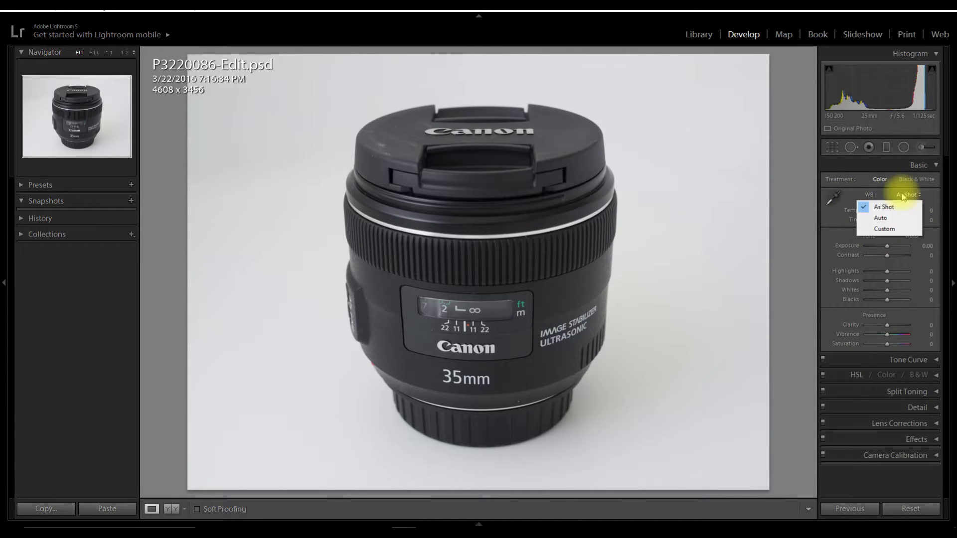
pyautogui.click(907, 219)
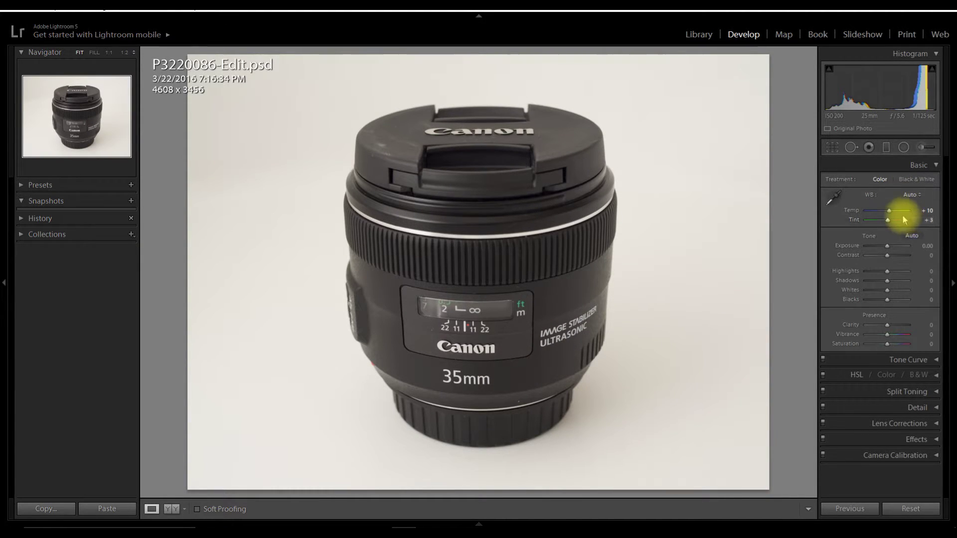
pyautogui.click(831, 197)
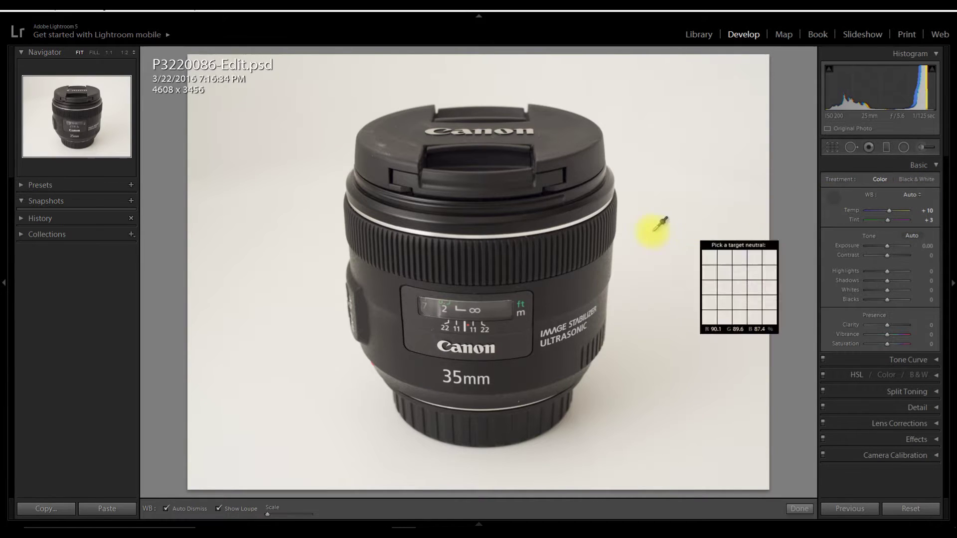
pyautogui.click(509, 131)
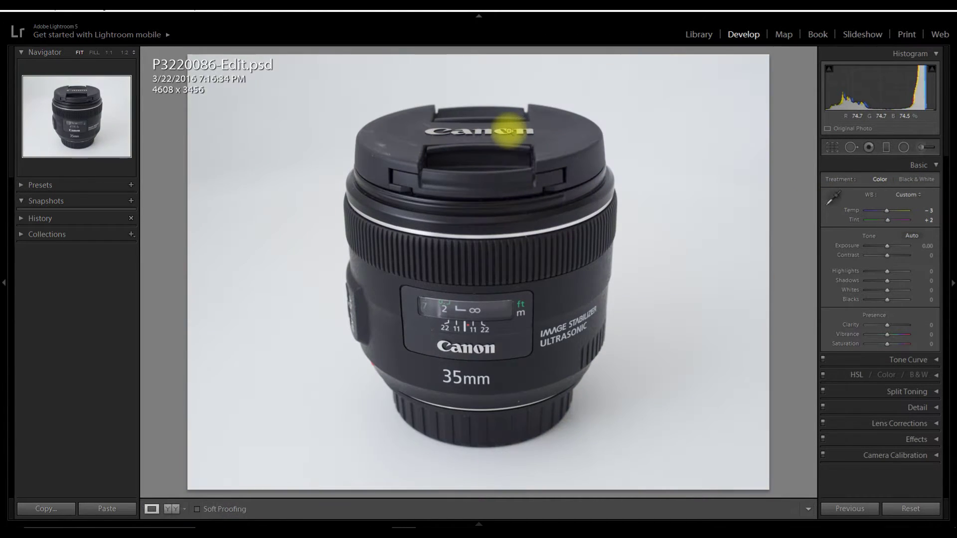
# - Return white balance to Auto and pick up the Graduated Filter tool
pyautogui.click(907, 195)
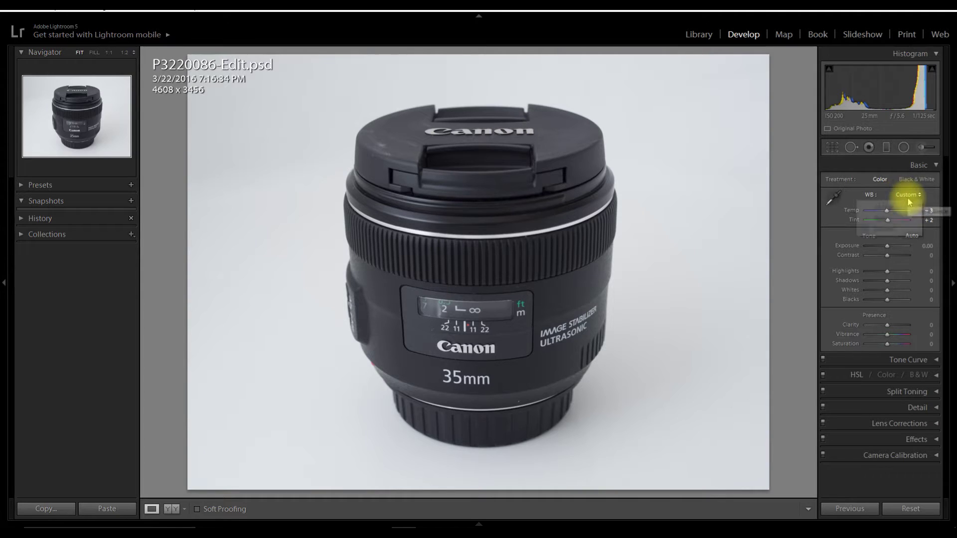
pyautogui.click(901, 218)
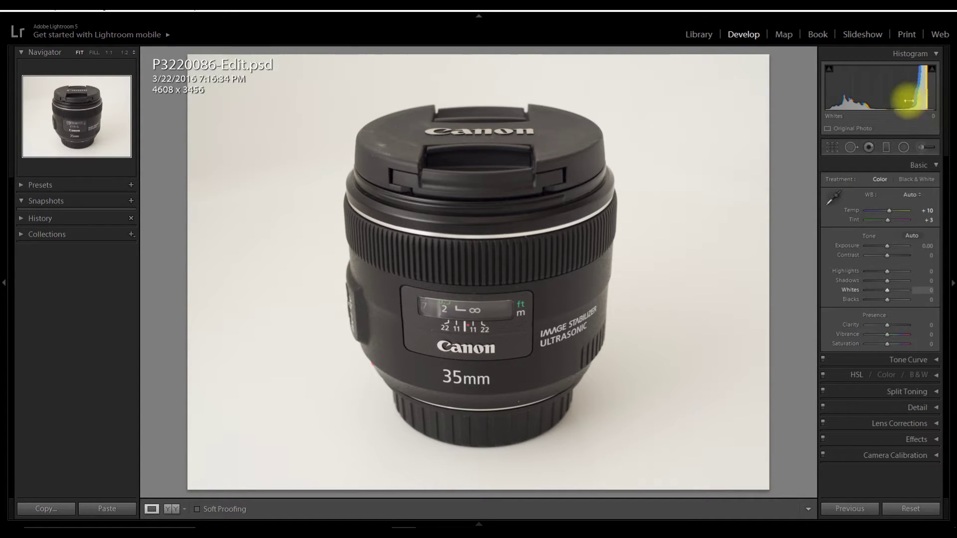
pyautogui.click(883, 148)
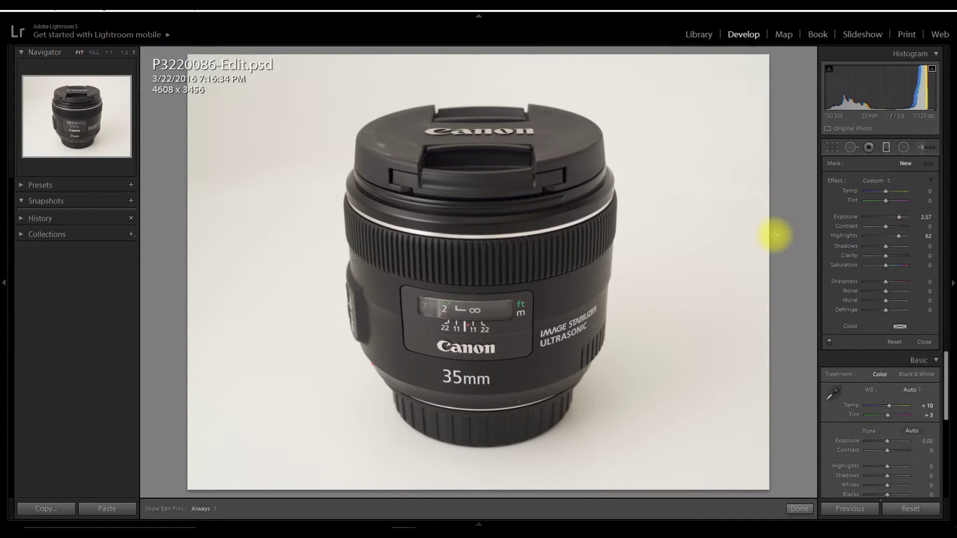
# - Add a brightening graduated filter from the right edge and push it close to the lens with clipping shown
pyautogui.moveTo(766, 233); pyautogui.dragTo(688, 232)
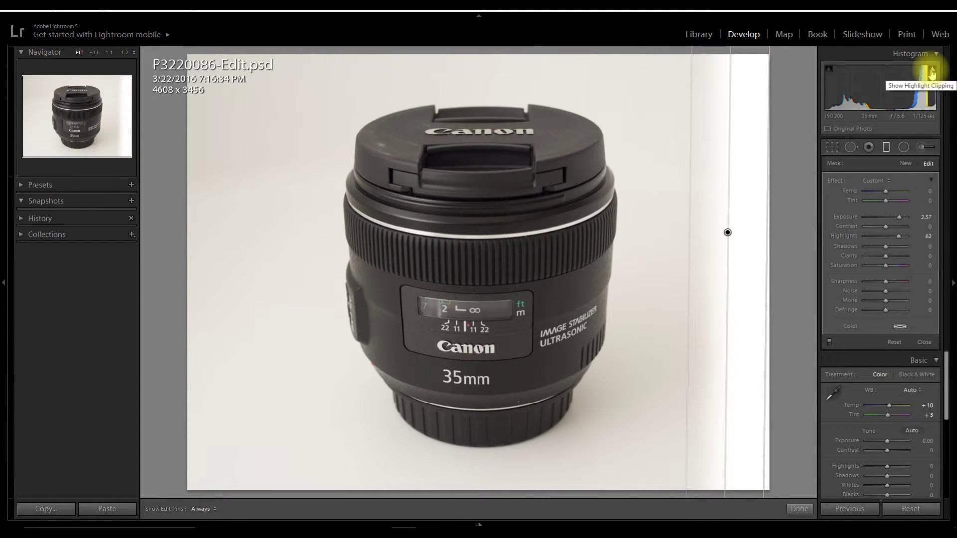
pyautogui.click(930, 71)
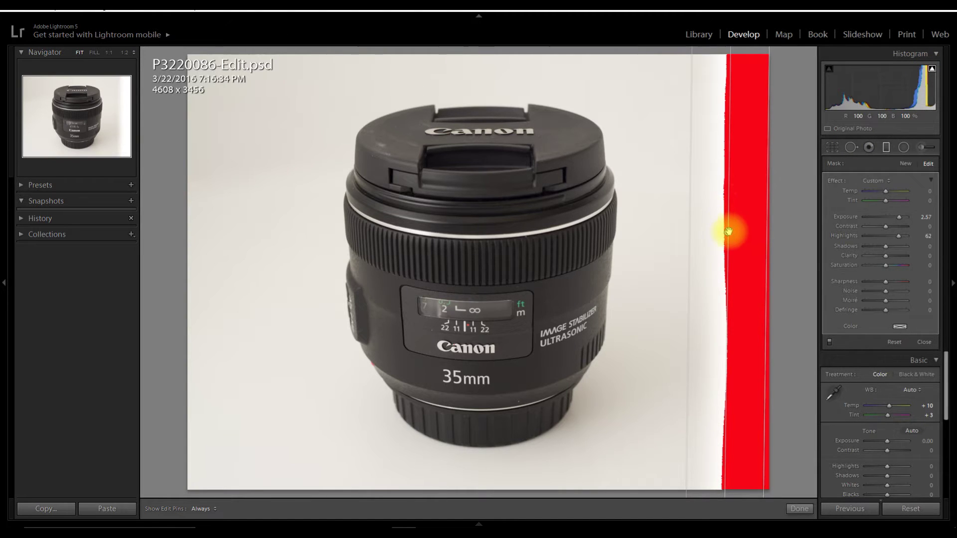
pyautogui.moveTo(725, 234); pyautogui.dragTo(704, 234)
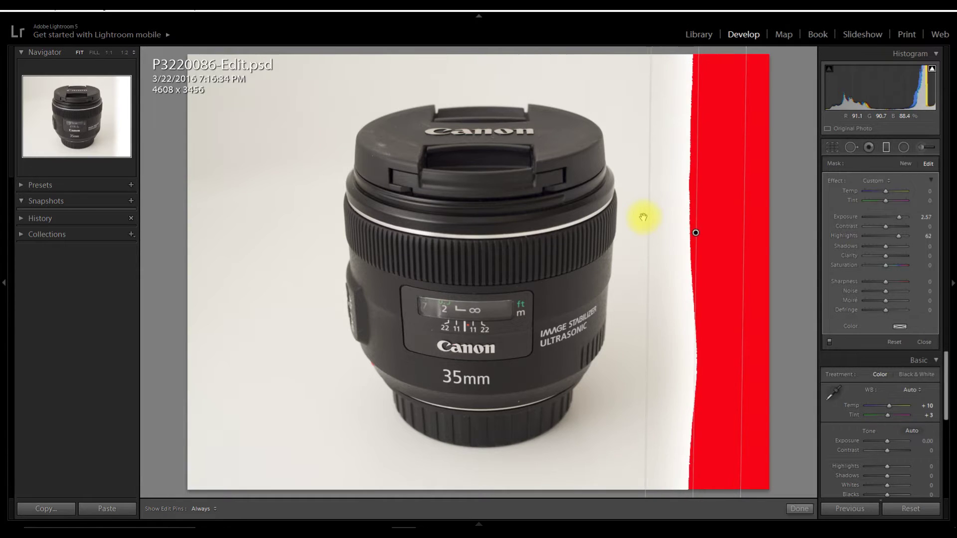
pyautogui.moveTo(666, 218)
pyautogui.mouseDown()
pyautogui.moveTo(643, 217)
pyautogui.moveTo(660, 234)
pyautogui.mouseUp()
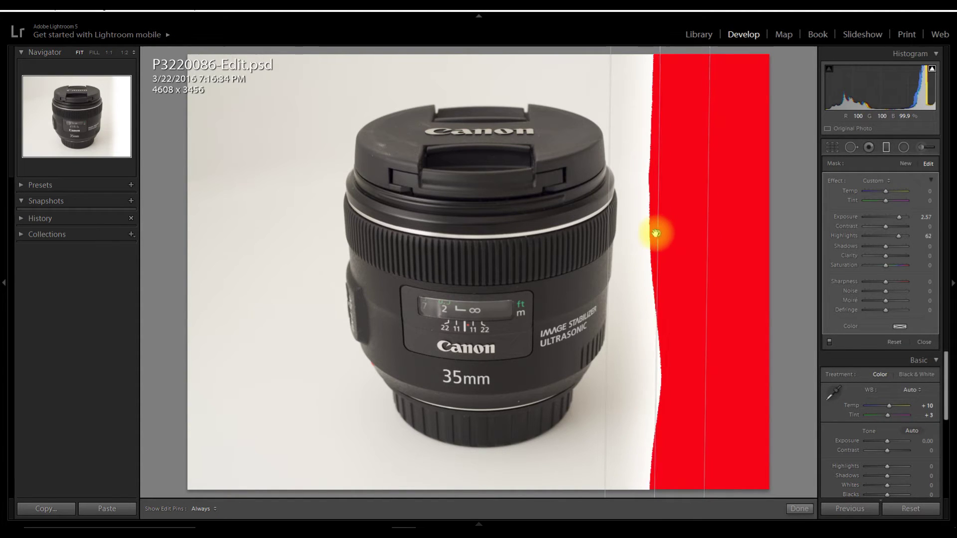
pyautogui.moveTo(661, 234); pyautogui.dragTo(653, 234)
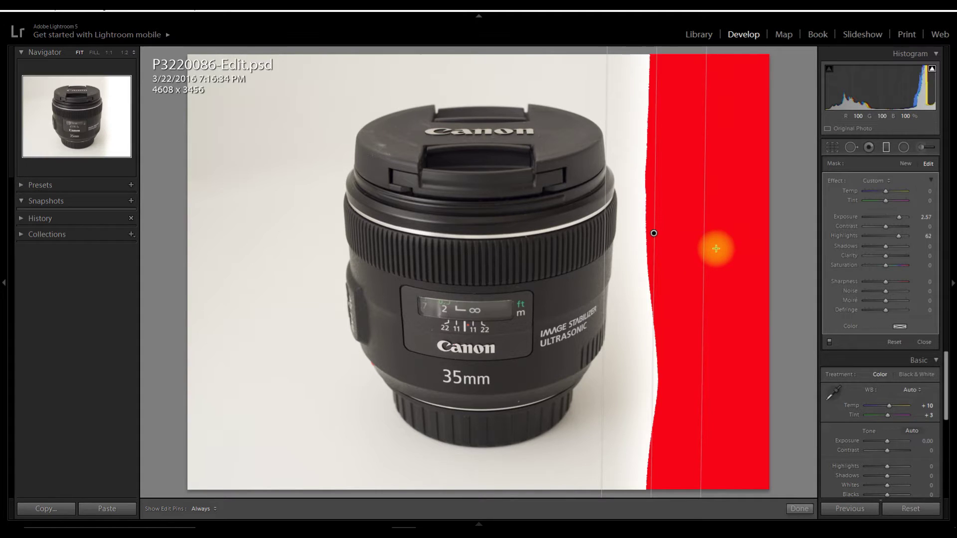
# - Add brightening graduated filters on the left and top background, then commit with Done
pyautogui.click(900, 162)
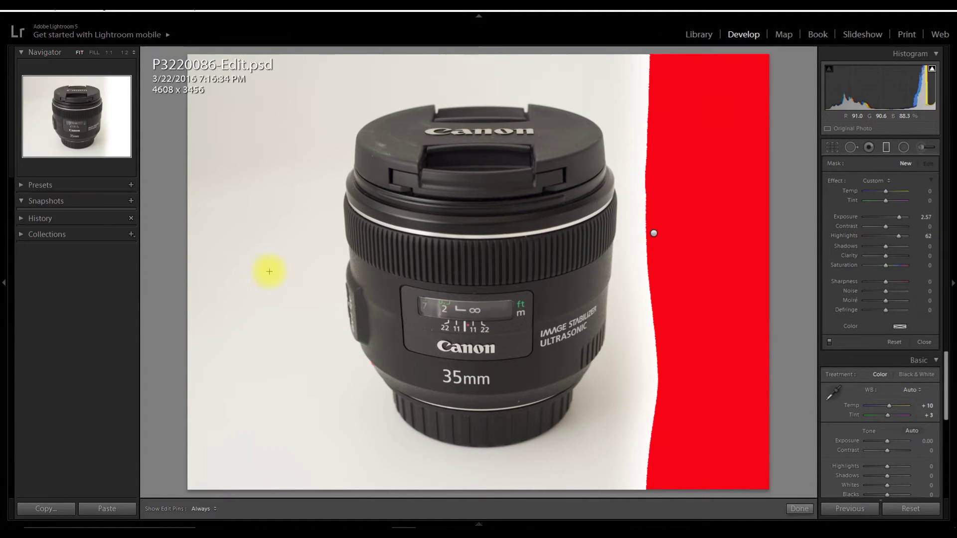
pyautogui.moveTo(278, 272); pyautogui.dragTo(354, 272)
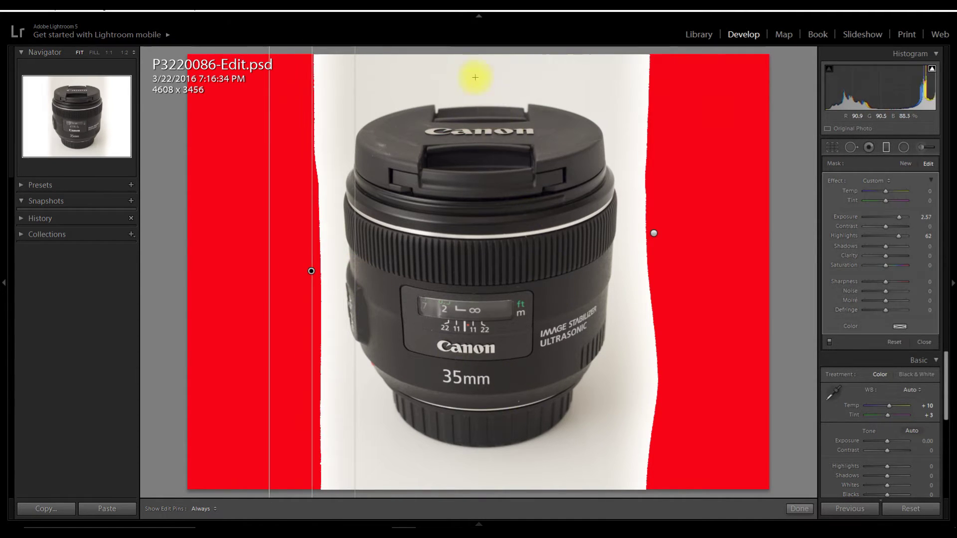
pyautogui.moveTo(479, 51); pyautogui.dragTo(476, 97)
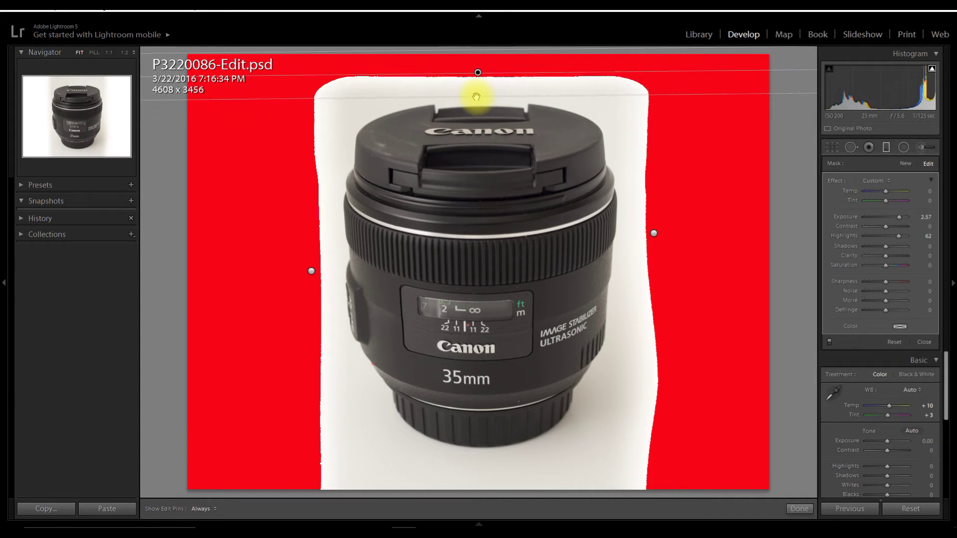
pyautogui.click(796, 509)
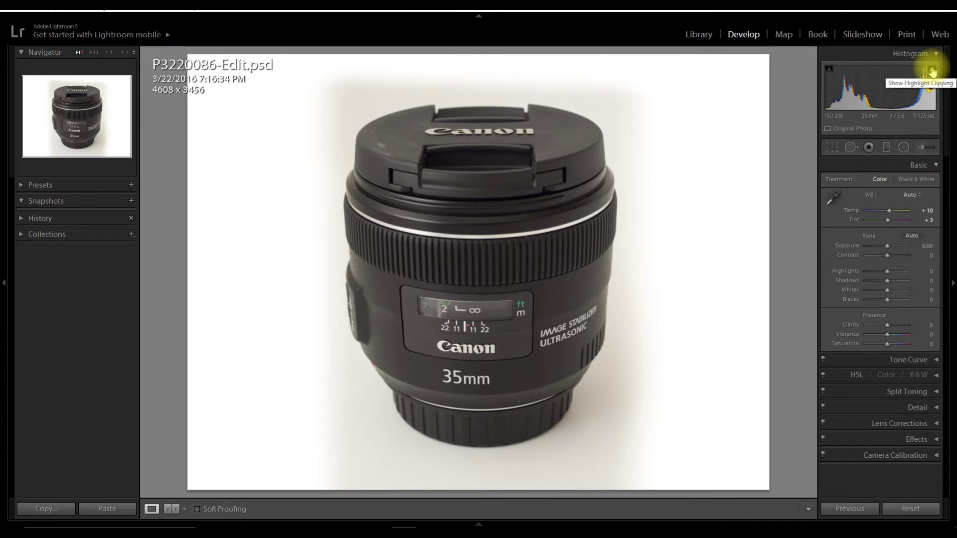
# - Inspect the lens cap edge at 1:1, return to Fit, and activate the Adjustment Brush
pyautogui.click(336, 104)
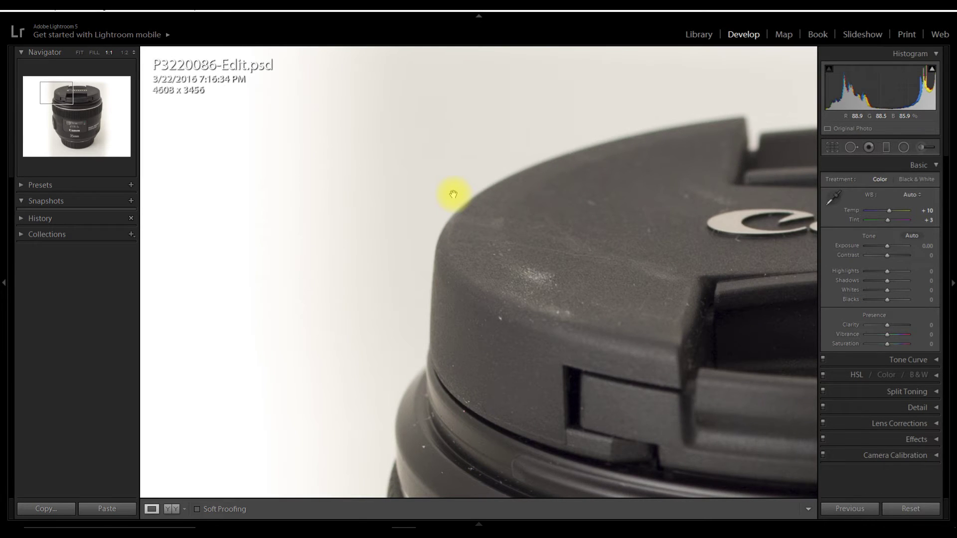
pyautogui.click(411, 149)
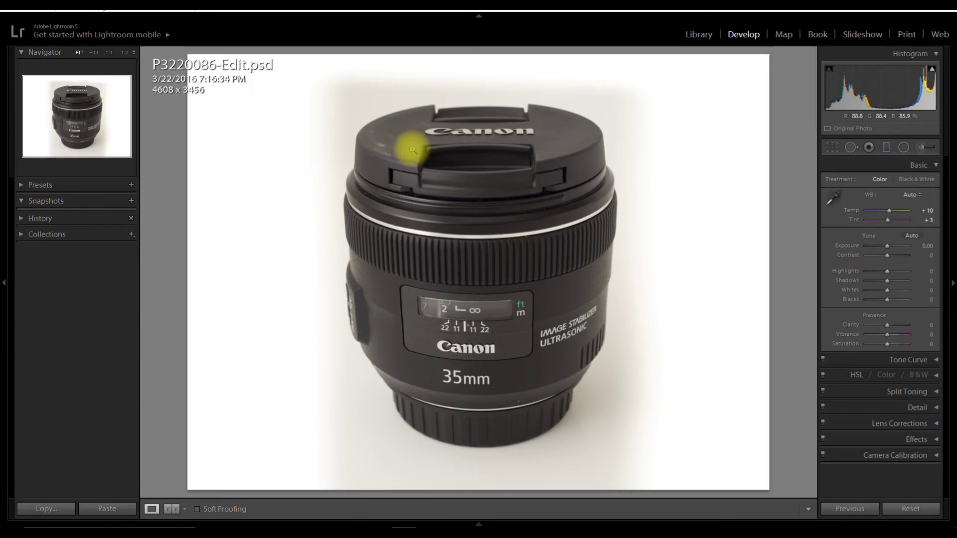
pyautogui.click(922, 149)
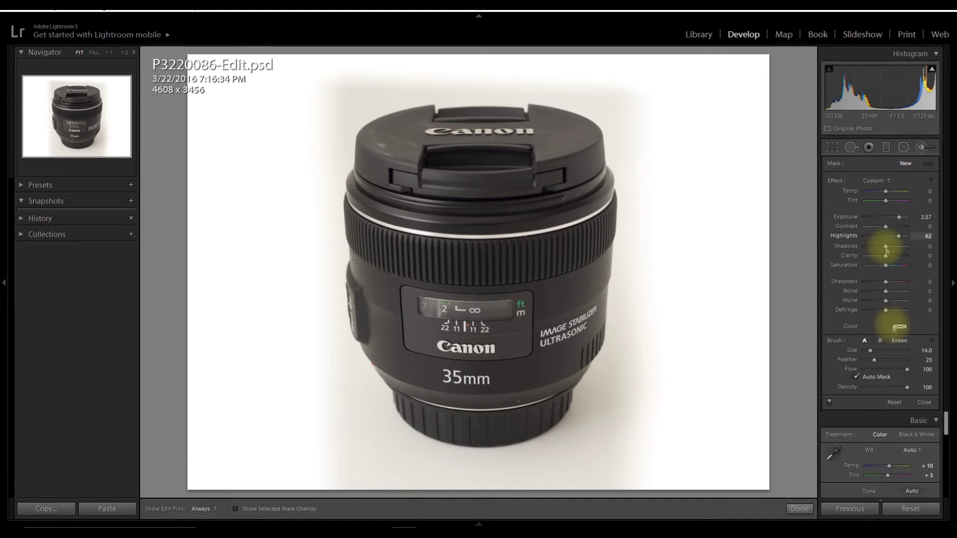
# - With clipping shown, brush brightening over the top, left, bottom and right background around the lens
pyautogui.click(932, 73)
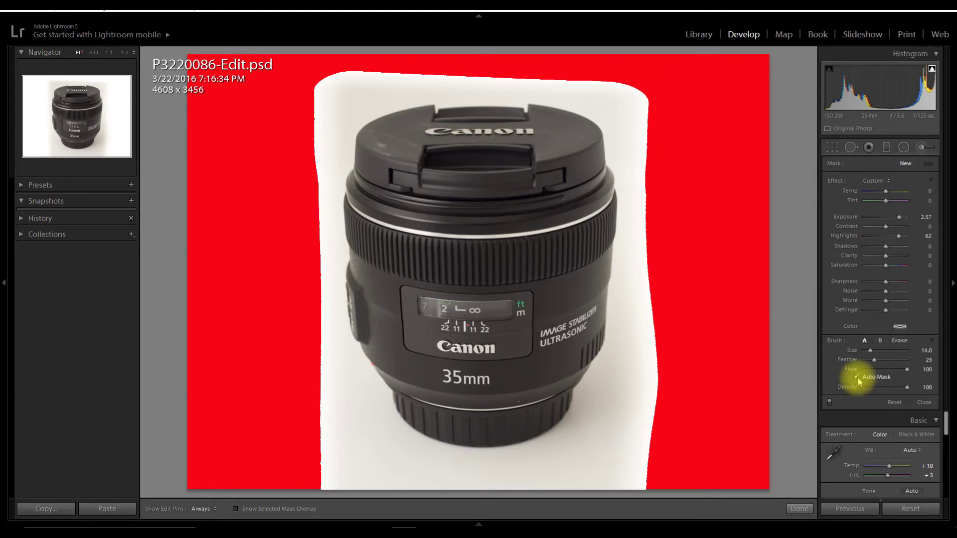
pyautogui.moveTo(641, 96)
pyautogui.mouseDown()
pyautogui.moveTo(534, 75)
pyautogui.moveTo(408, 78)
pyautogui.moveTo(282, 128)
pyautogui.moveTo(363, 92)
pyautogui.moveTo(342, 98)
pyautogui.moveTo(483, 77)
pyautogui.moveTo(591, 85)
pyautogui.moveTo(651, 141)
pyautogui.moveTo(636, 125)
pyautogui.moveTo(623, 132)
pyautogui.moveTo(637, 171)
pyautogui.moveTo(637, 273)
pyautogui.mouseUp()
pyautogui.press('h')
pyautogui.moveTo(324, 134)
pyautogui.mouseDown()
pyautogui.moveTo(306, 348)
pyautogui.moveTo(321, 465)
pyautogui.moveTo(331, 498)
pyautogui.moveTo(427, 516)
pyautogui.mouseUp()
pyautogui.moveTo(526, 523)
pyautogui.mouseDown()
pyautogui.moveTo(605, 496)
pyautogui.moveTo(633, 502)
pyautogui.moveTo(421, 509)
pyautogui.moveTo(342, 474)
pyautogui.moveTo(310, 406)
pyautogui.moveTo(331, 438)
pyautogui.moveTo(359, 432)
pyautogui.mouseUp()
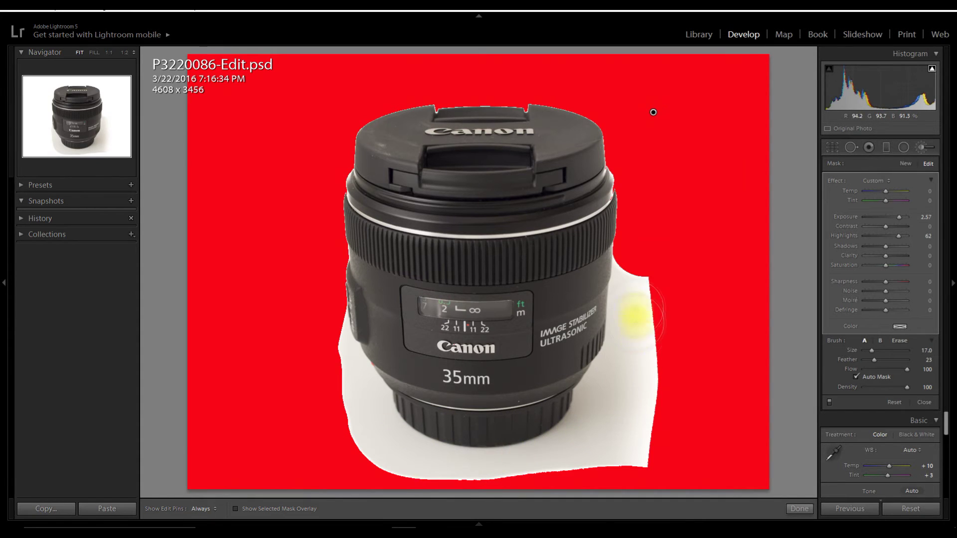
pyautogui.press('h')
pyautogui.moveTo(642, 263)
pyautogui.mouseDown()
pyautogui.moveTo(642, 361)
pyautogui.moveTo(647, 284)
pyautogui.moveTo(669, 392)
pyautogui.moveTo(663, 436)
pyautogui.moveTo(641, 438)
pyautogui.moveTo(633, 474)
pyautogui.mouseUp()
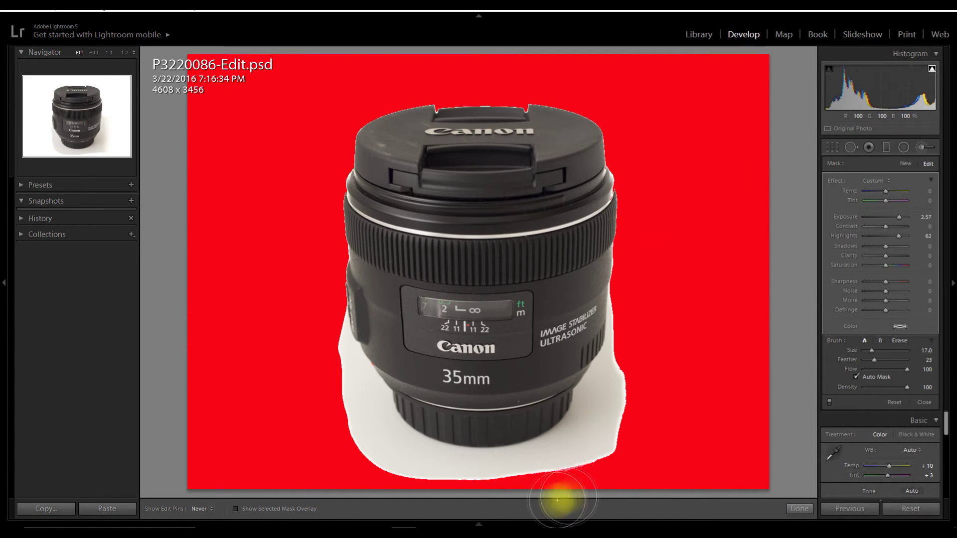
pyautogui.press('h')
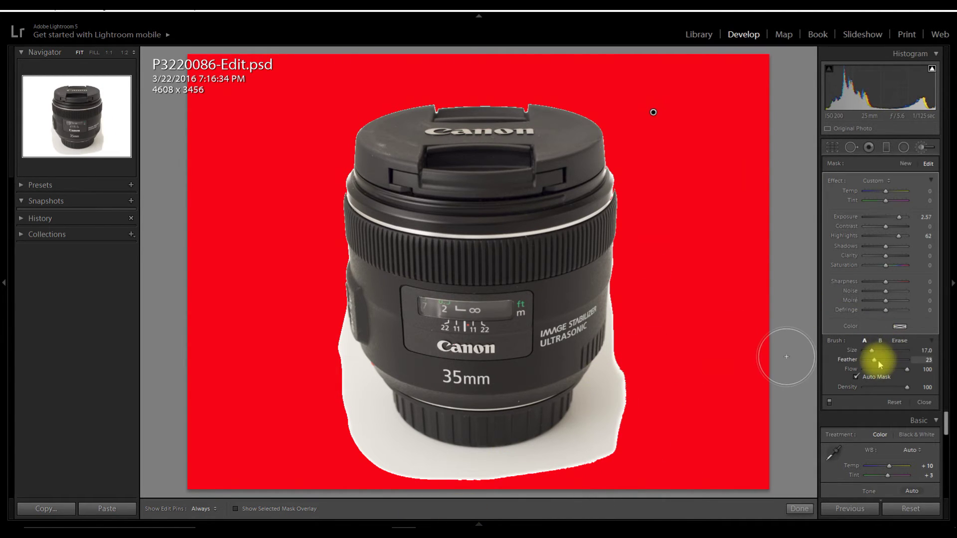
# - Soften feather and flow, refine the mask edge along the lens's lower and right sides, and commit
pyautogui.moveTo(875, 361); pyautogui.dragTo(898, 360)
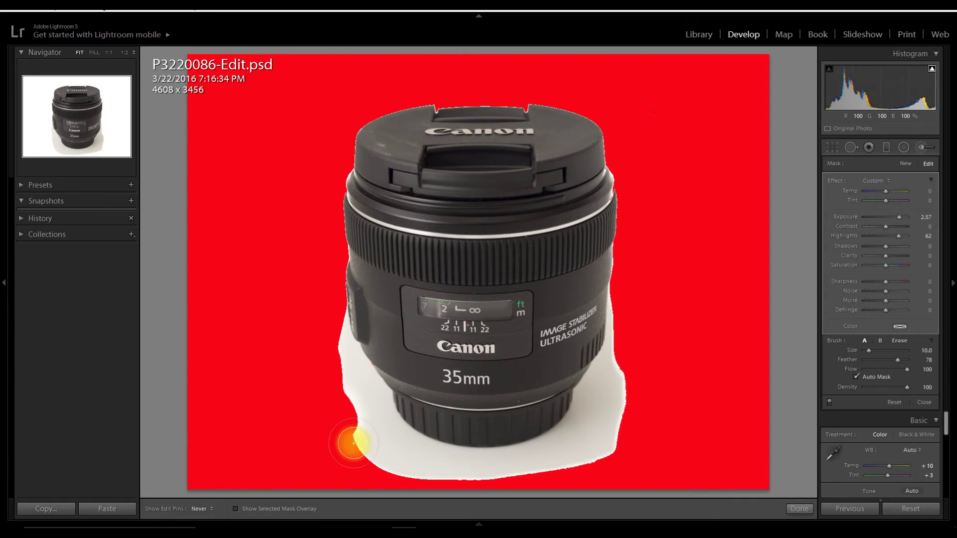
pyautogui.moveTo(329, 407); pyautogui.dragTo(377, 460)
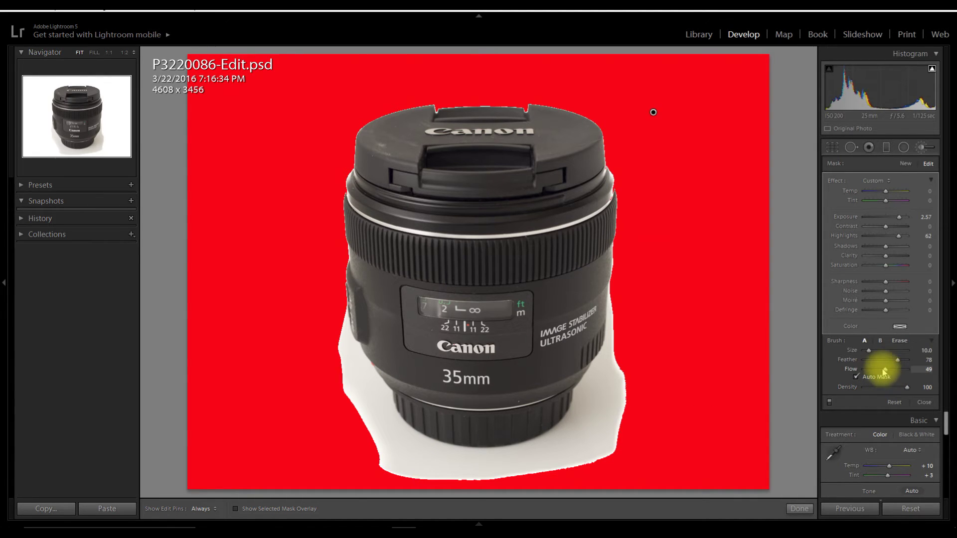
pyautogui.moveTo(866, 369); pyautogui.dragTo(872, 369)
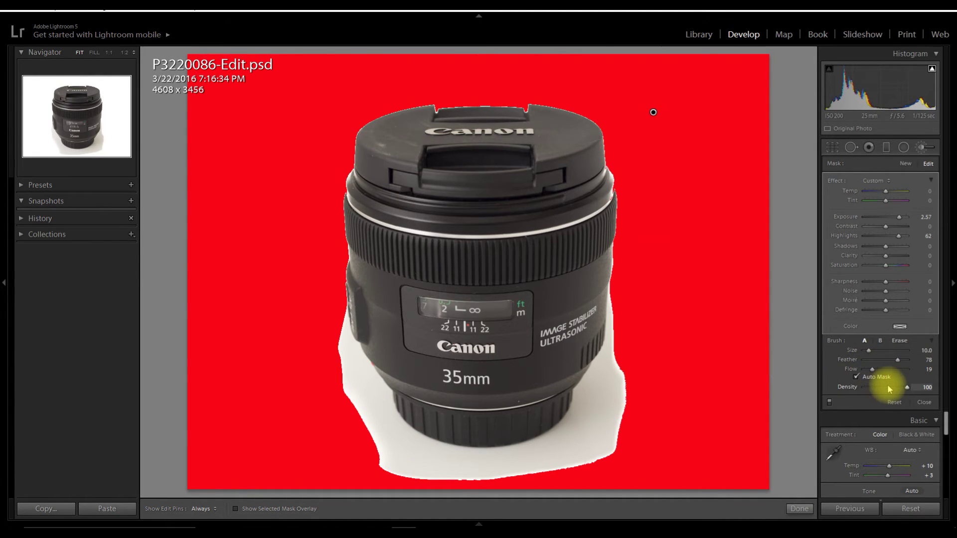
pyautogui.press('h')
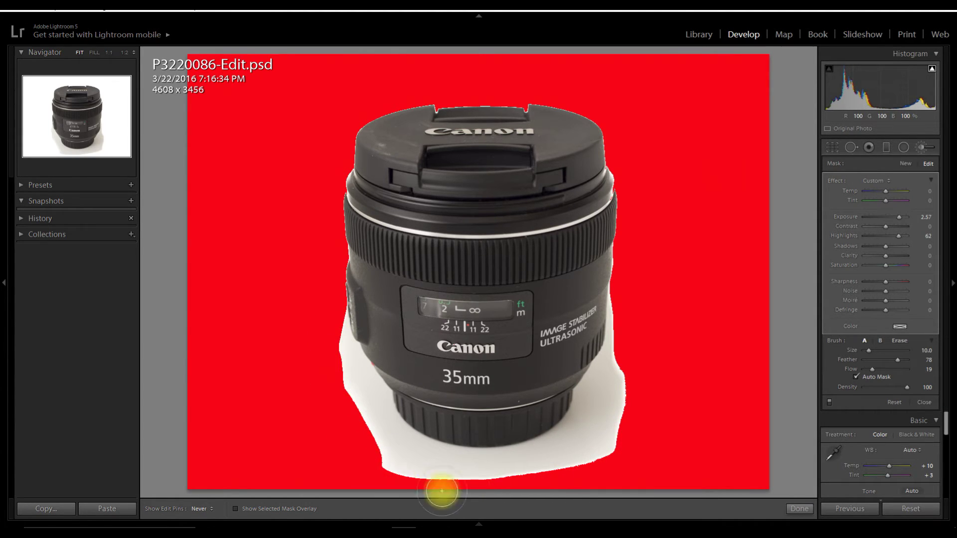
pyautogui.moveTo(635, 352)
pyautogui.mouseDown()
pyautogui.moveTo(566, 481)
pyautogui.moveTo(387, 447)
pyautogui.mouseUp()
pyautogui.moveTo(402, 466); pyautogui.dragTo(569, 455)
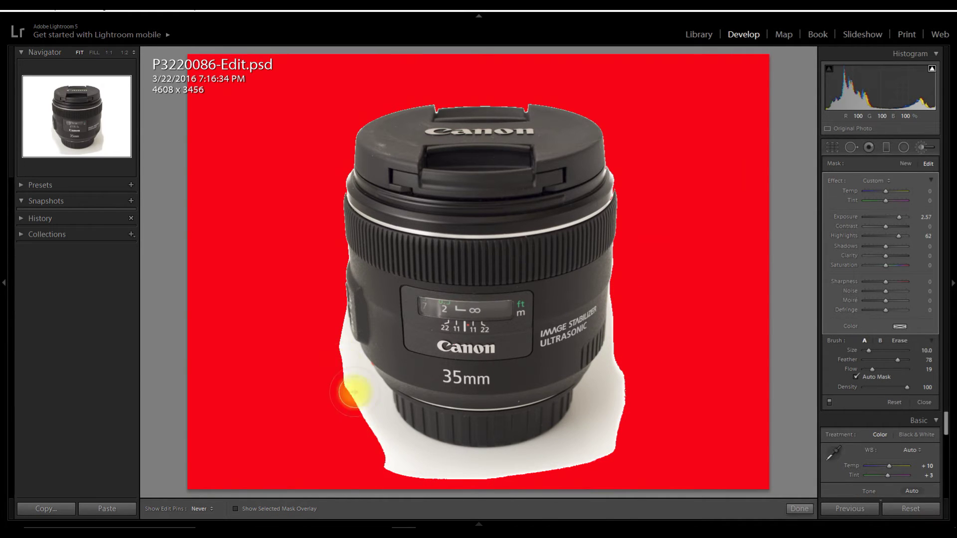
pyautogui.moveTo(626, 389)
pyautogui.mouseDown()
pyautogui.moveTo(400, 466)
pyautogui.moveTo(550, 484)
pyautogui.mouseUp()
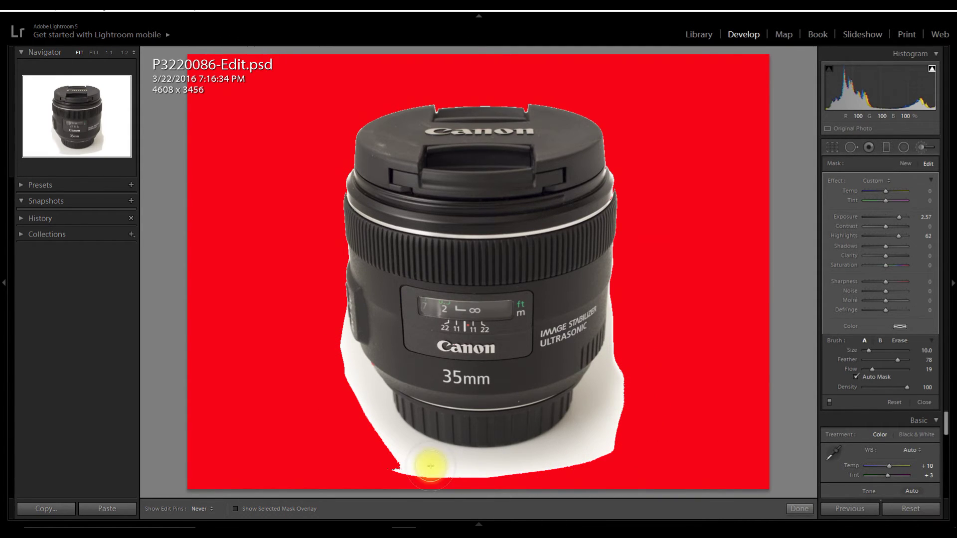
pyautogui.moveTo(550, 485); pyautogui.dragTo(486, 477)
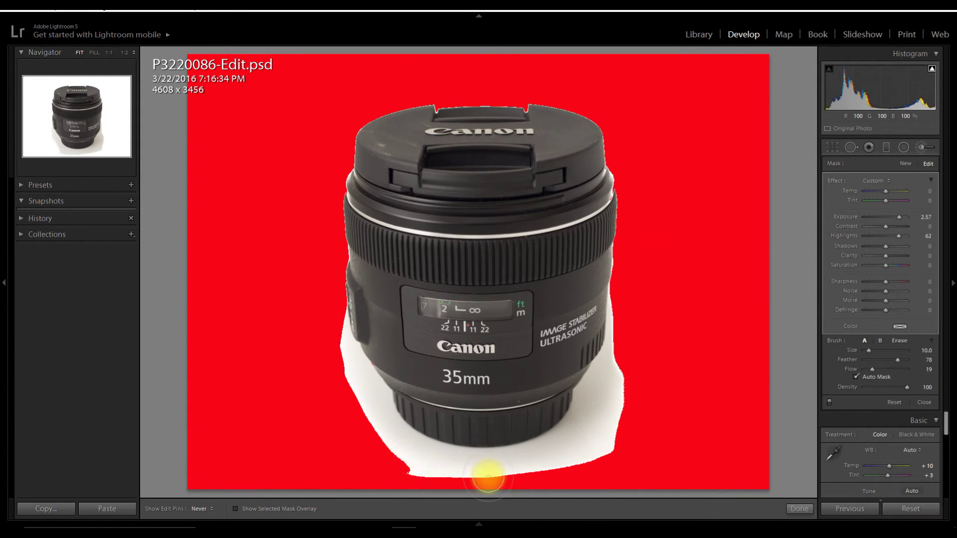
pyautogui.click(800, 509)
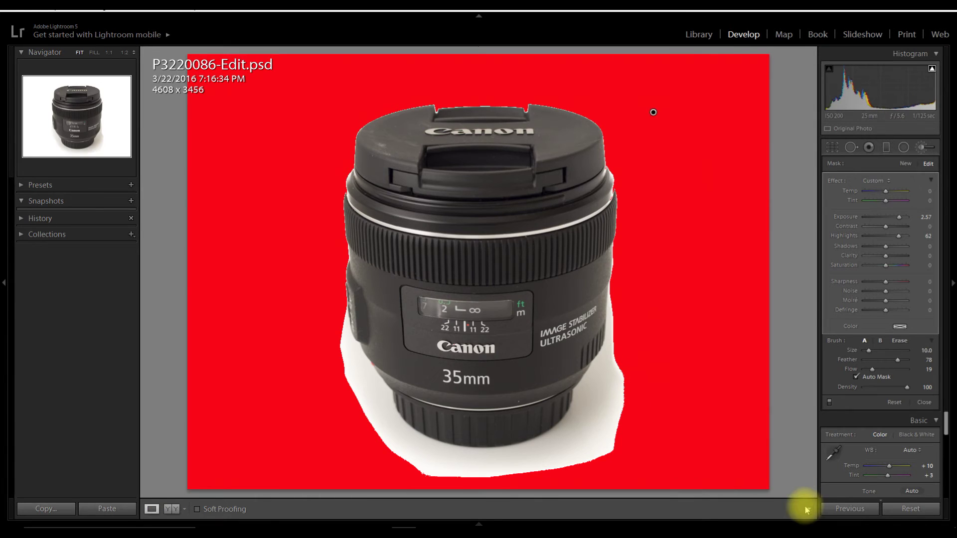
# - Turn off the highlight clipping warning and re-arm the Adjustment Brush
pyautogui.click(933, 69)
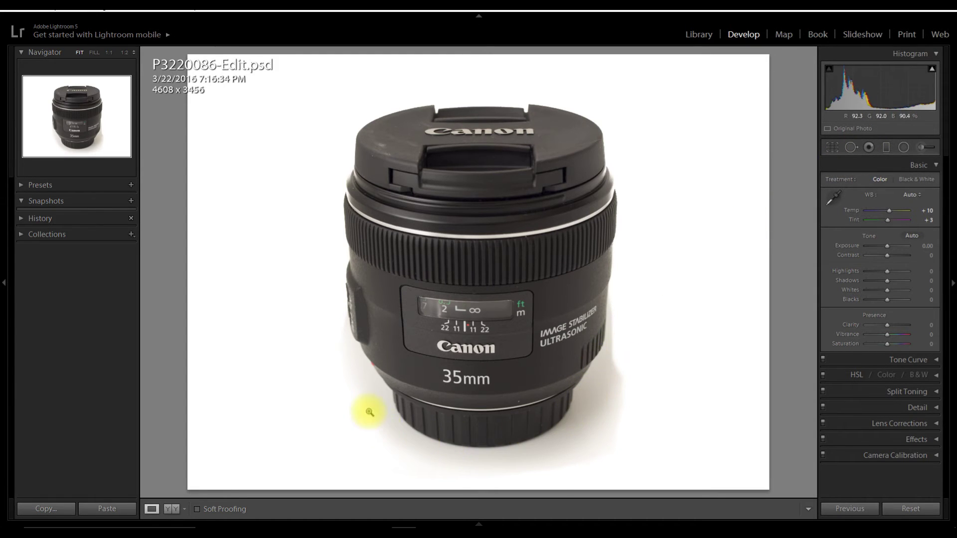
pyautogui.click(922, 149)
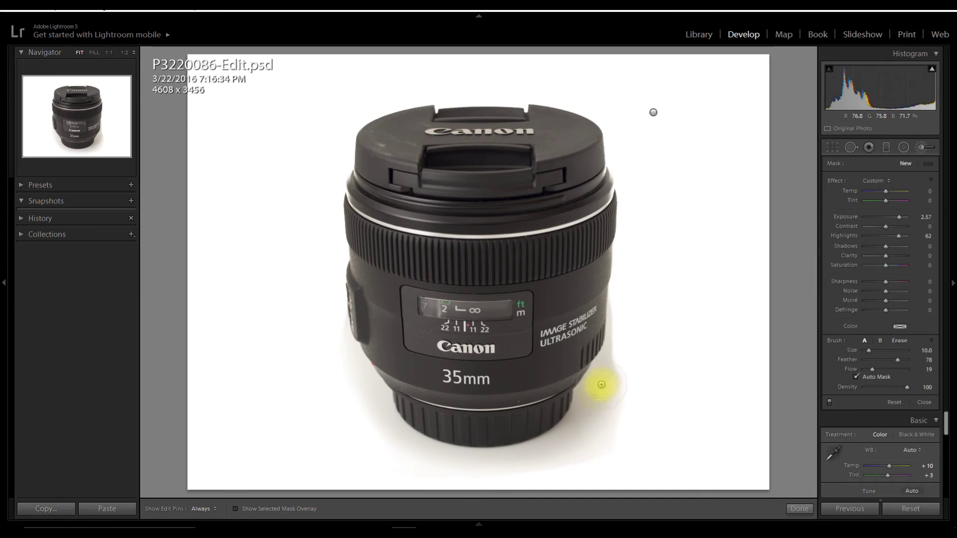
# - Reset exposure, set Highlights 45, paint the lens's lower right and raise its exposure to 0.38
pyautogui.doubleClick(900, 218)
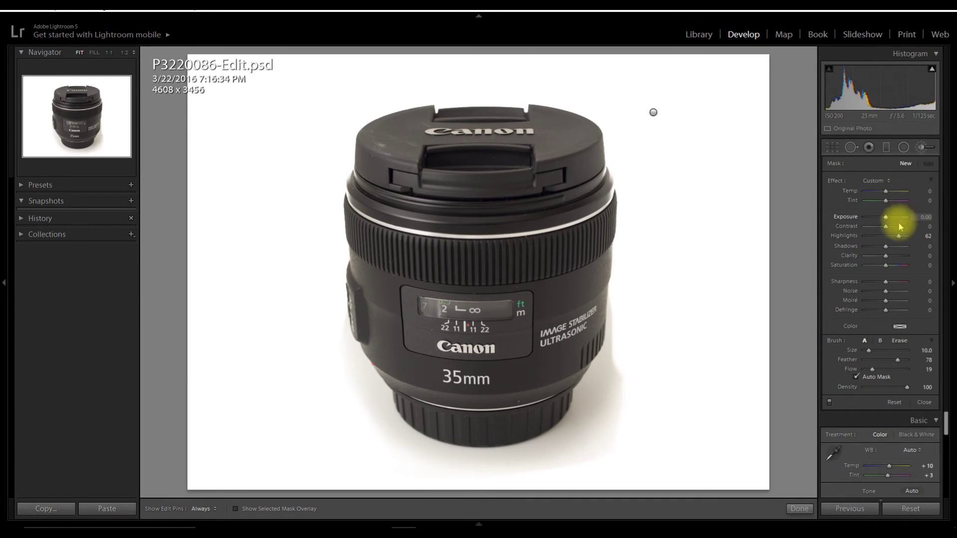
pyautogui.moveTo(898, 238); pyautogui.dragTo(895, 237)
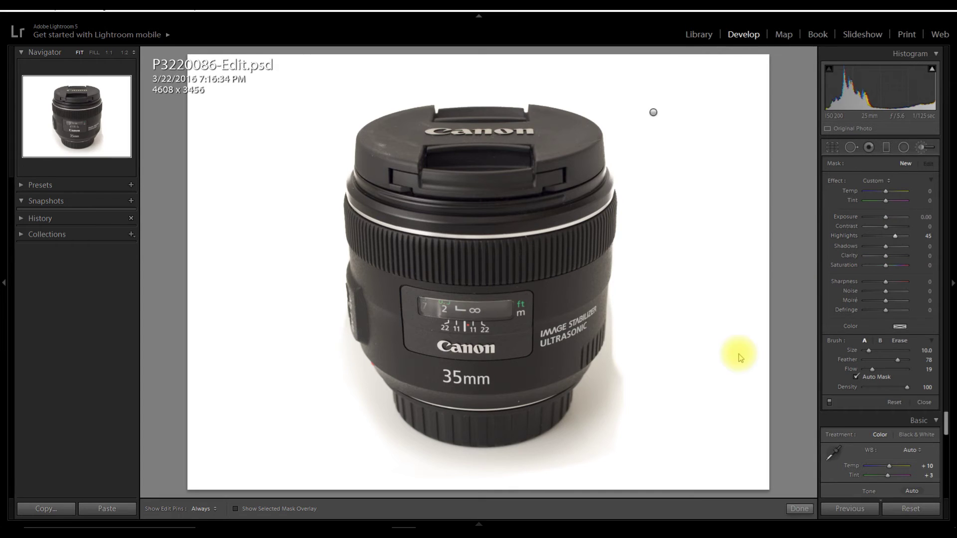
pyautogui.scroll(2, 643, 409)
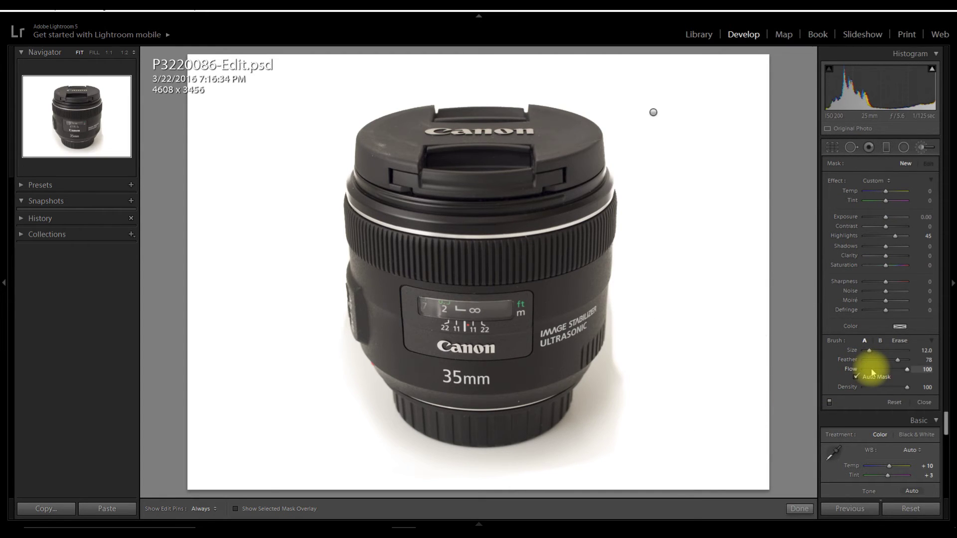
pyautogui.press('h')
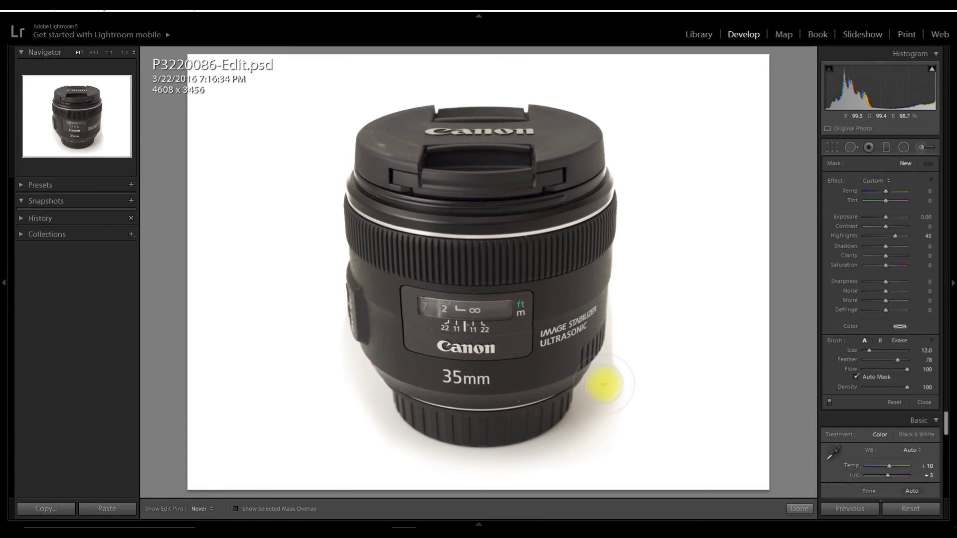
pyautogui.moveTo(620, 379); pyautogui.dragTo(620, 379)
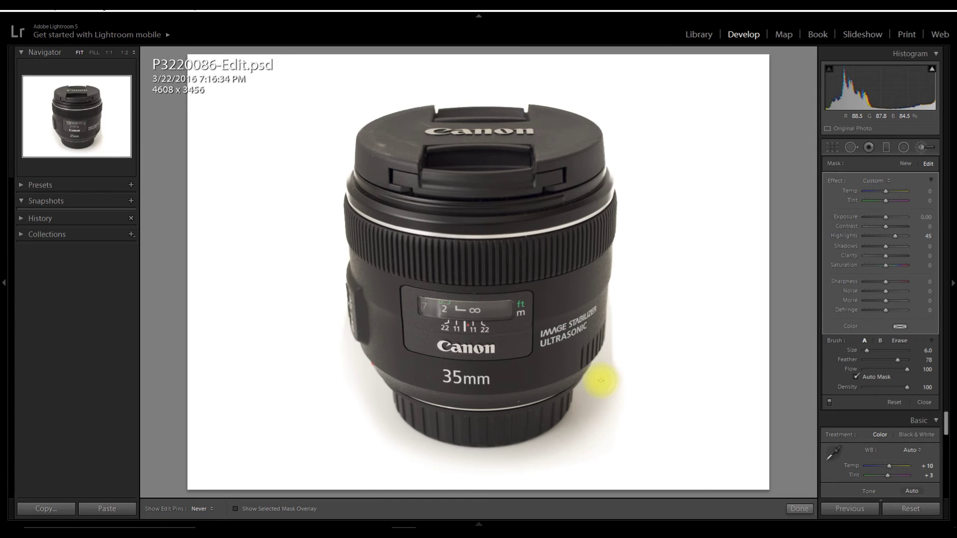
pyautogui.press('h')
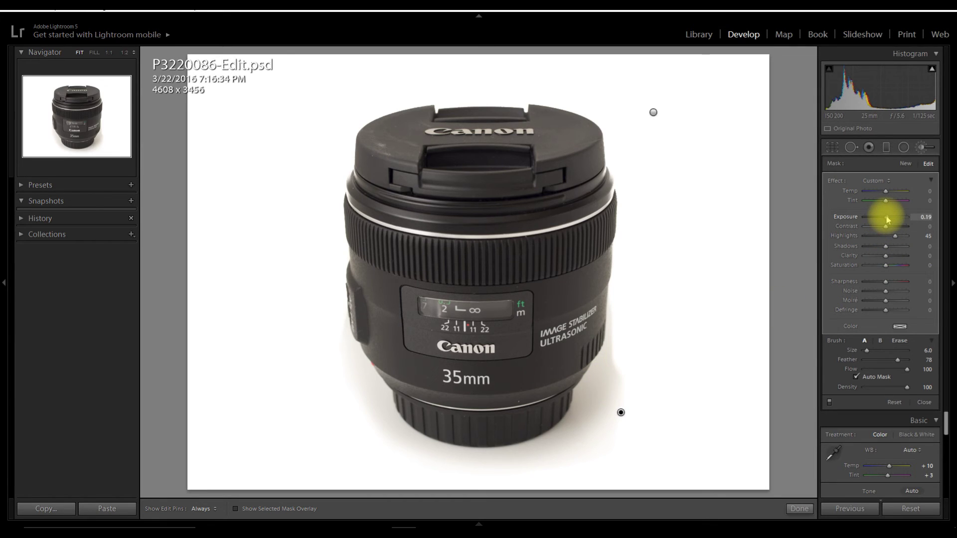
pyautogui.moveTo(888, 220); pyautogui.dragTo(892, 219)
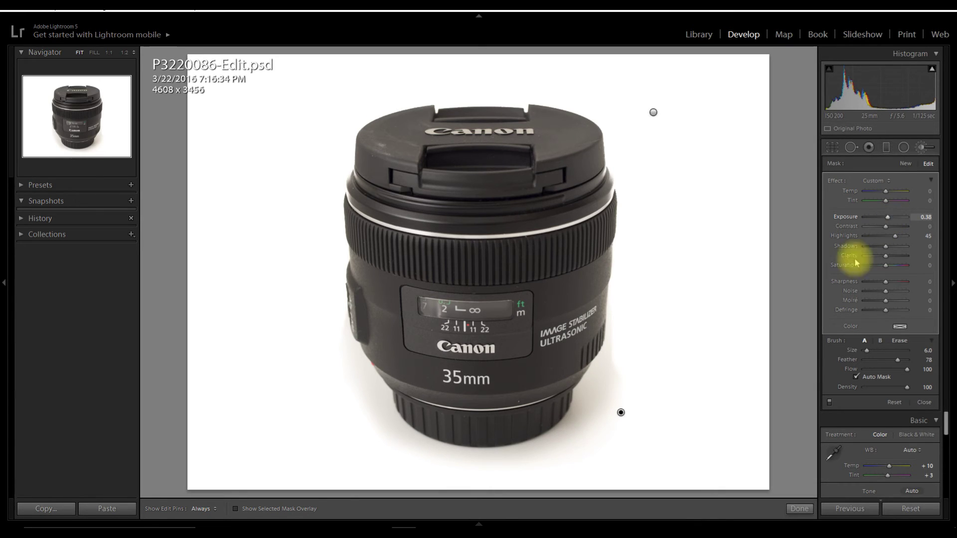
# - Switch the brush to Erase to remove the adjustment along the lens's right edge
pyautogui.click(899, 340)
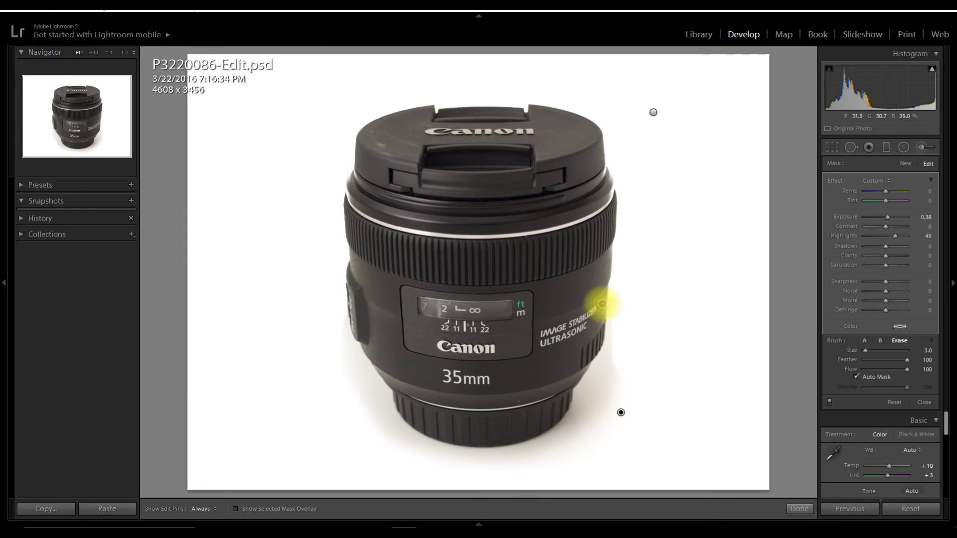
pyautogui.press('h')
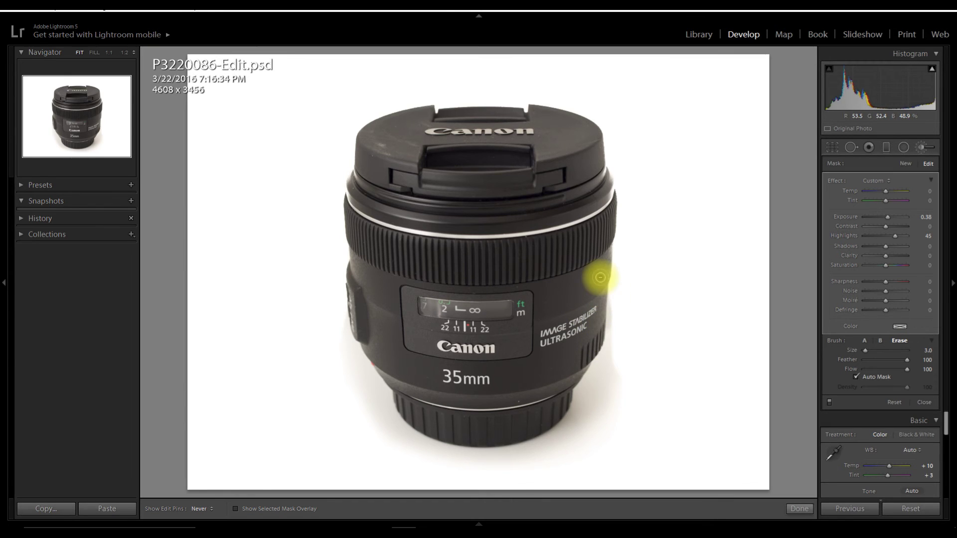
pyautogui.press('h')
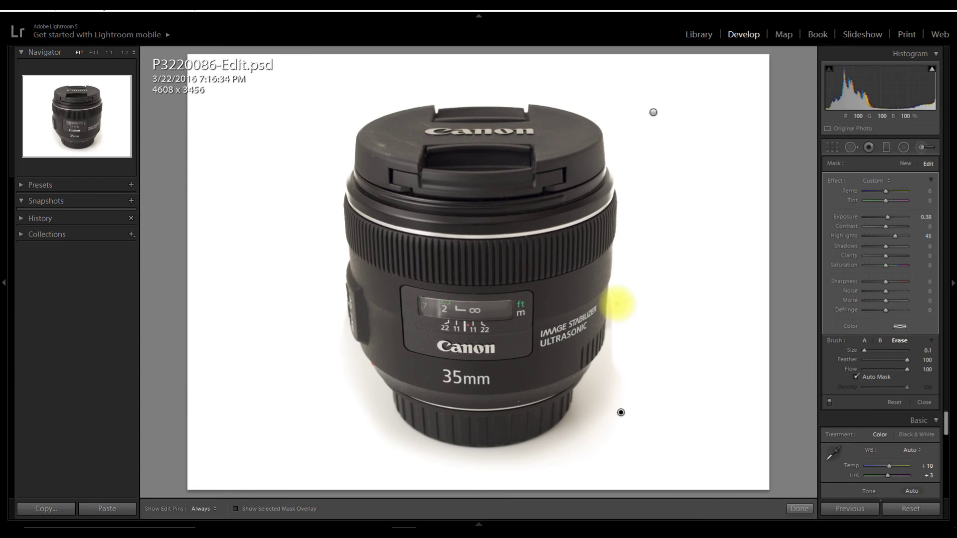
pyautogui.press('h')
pyautogui.press('h')
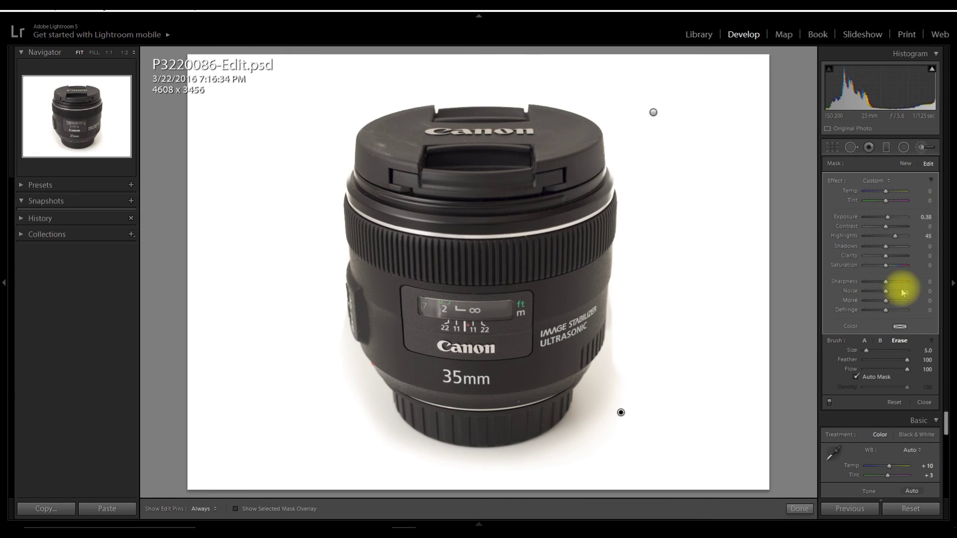
# - Paint along the lens base and raise the adjustment's exposure to 0.86
pyautogui.click(865, 342)
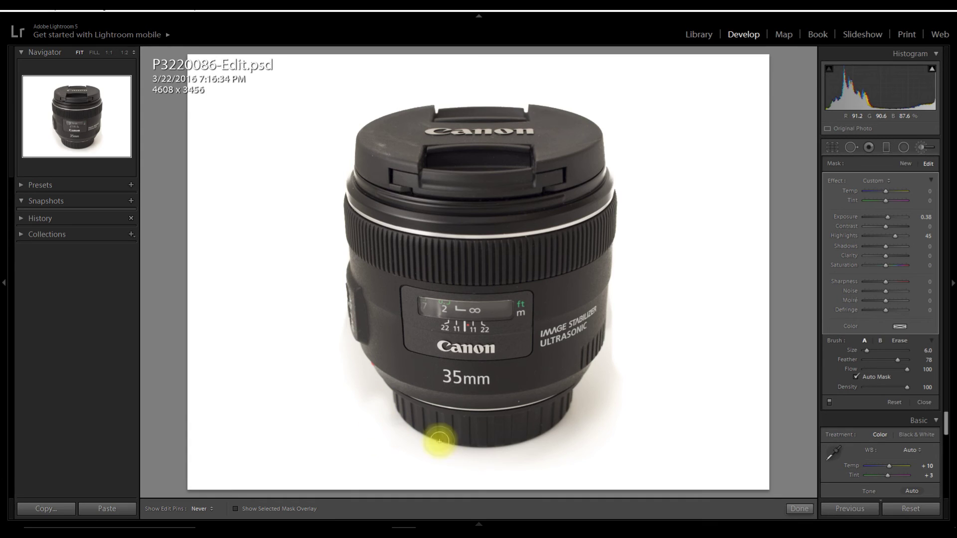
pyautogui.press('h')
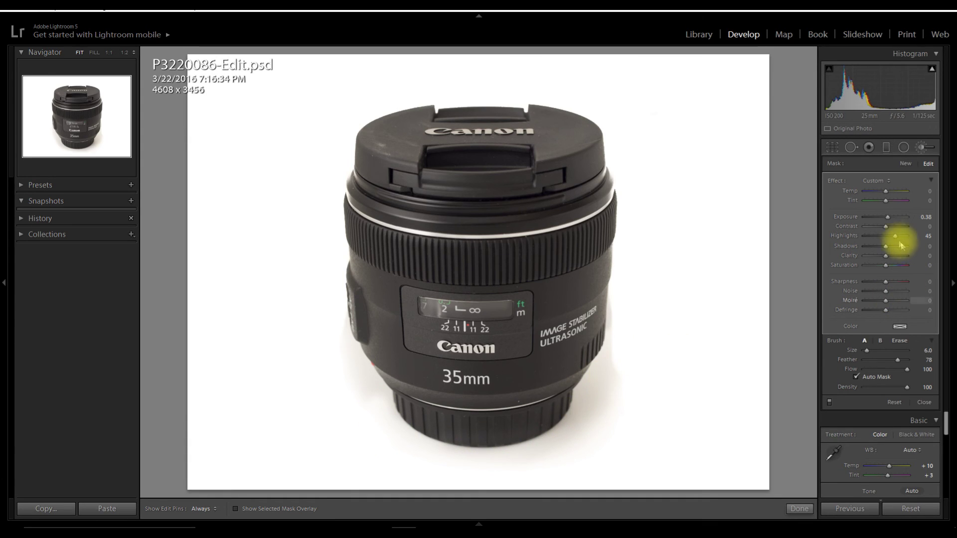
pyautogui.moveTo(889, 219); pyautogui.dragTo(891, 221)
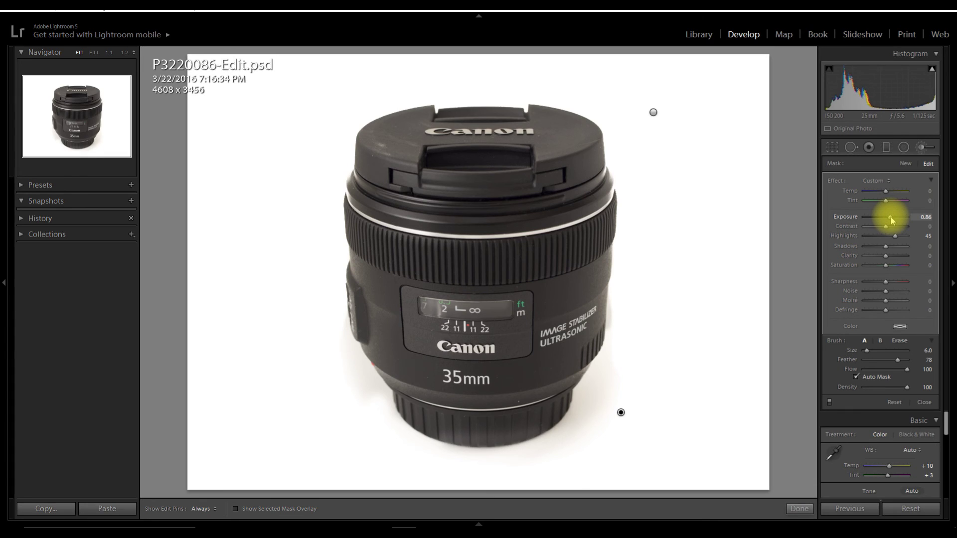
# - Erase the overspill along the lens base and close the brush adjustment with Done
pyautogui.click(896, 341)
pyautogui.press('h')
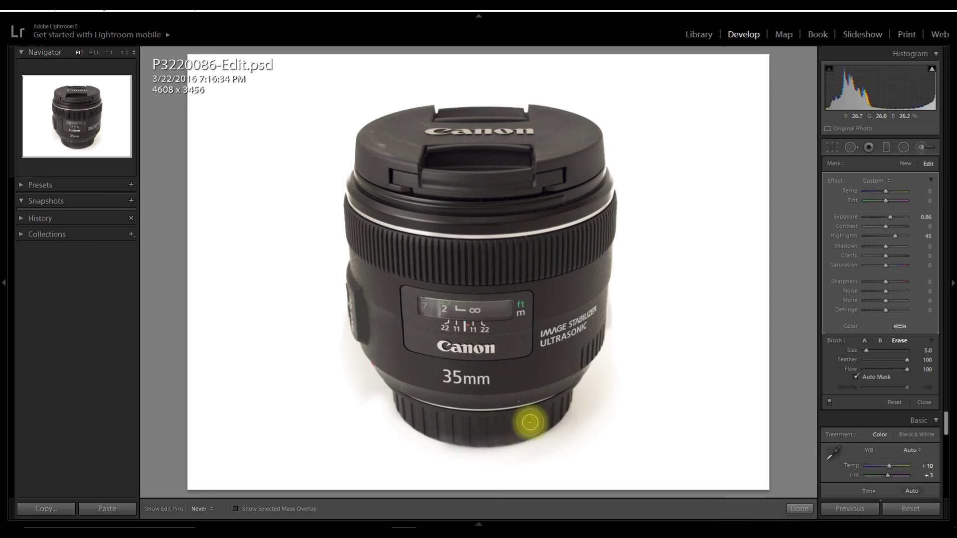
pyautogui.moveTo(530, 423); pyautogui.dragTo(559, 406)
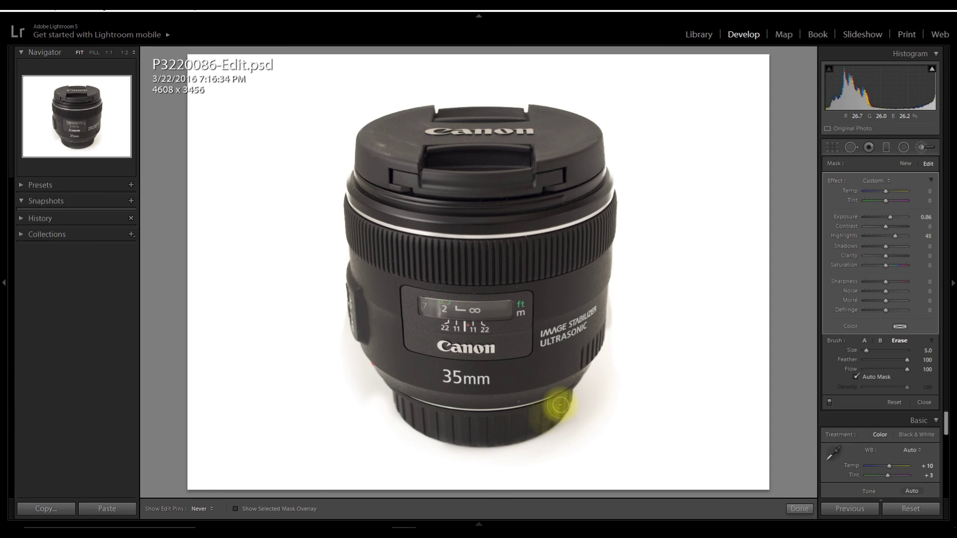
pyautogui.click(797, 509)
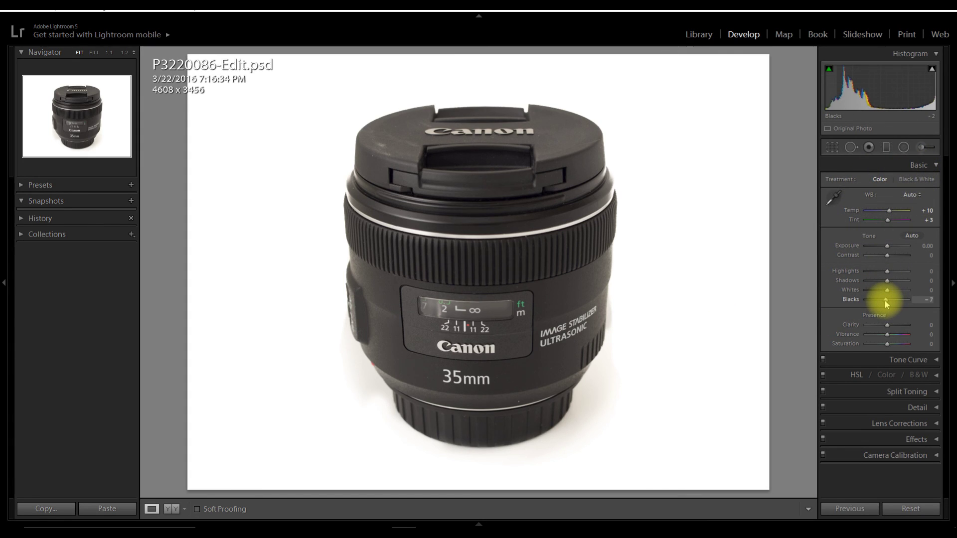
# - Lower Blacks to -24 and raise Clarity to +12 in the Basic panel
pyautogui.moveTo(884, 300); pyautogui.dragTo(883, 302)
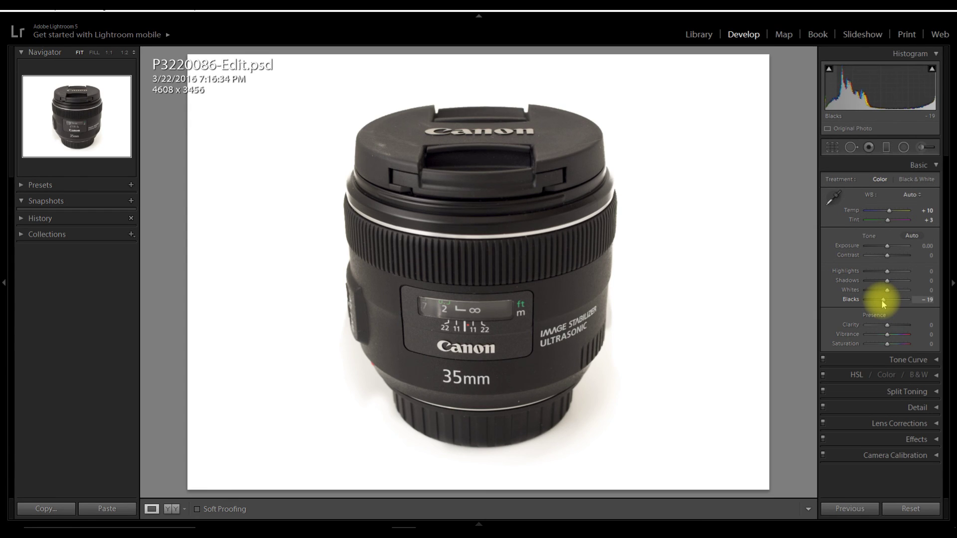
pyautogui.moveTo(882, 300); pyautogui.dragTo(880, 300)
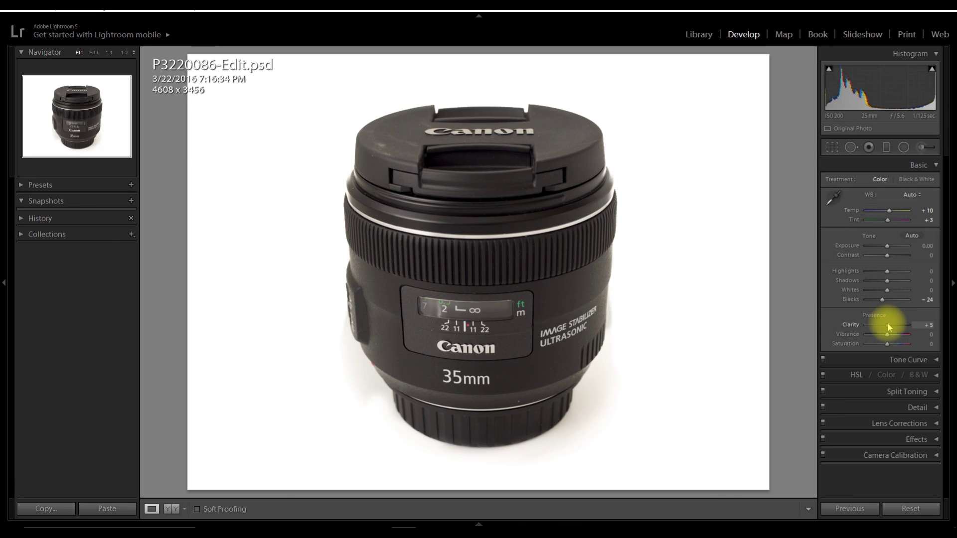
pyautogui.moveTo(887, 322); pyautogui.dragTo(888, 322)
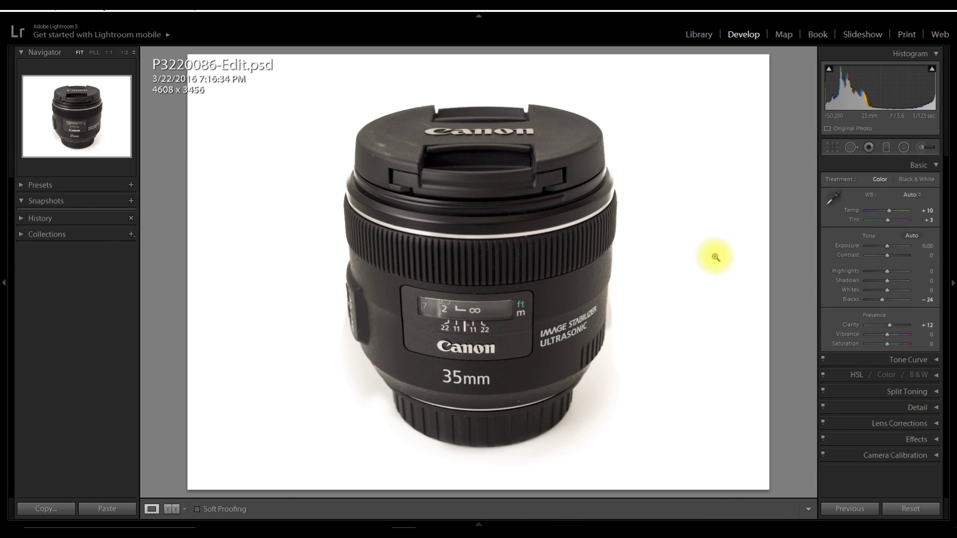